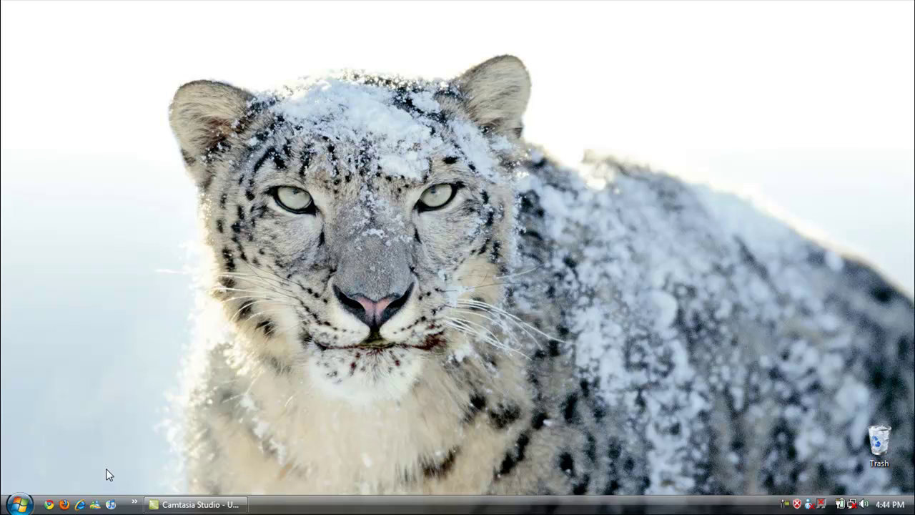
Step: Open iTunes, dismiss the AutoPlay window and inspect the connected iPod's software and build version
click(111, 505)
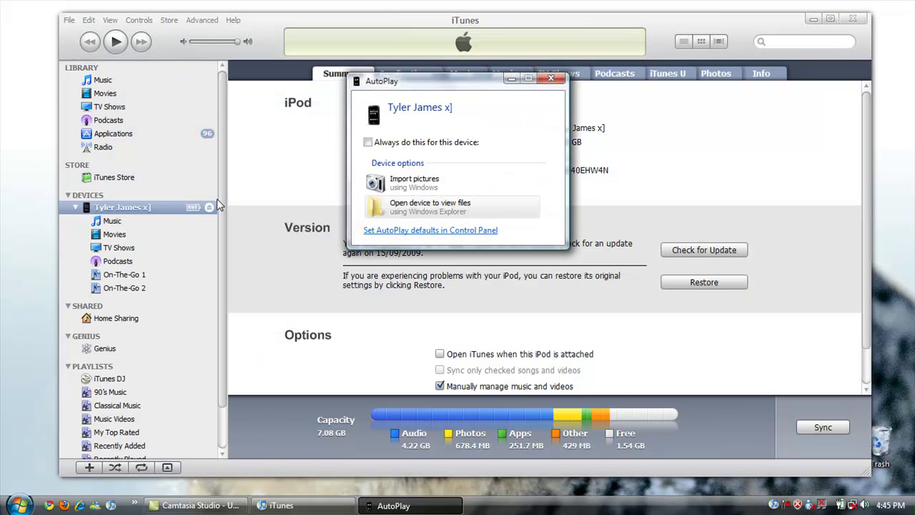
click(551, 78)
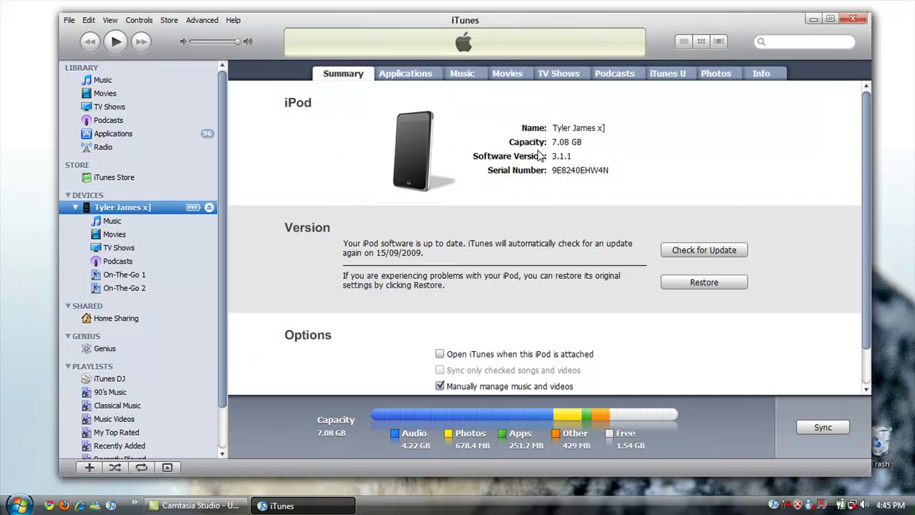
click(562, 160)
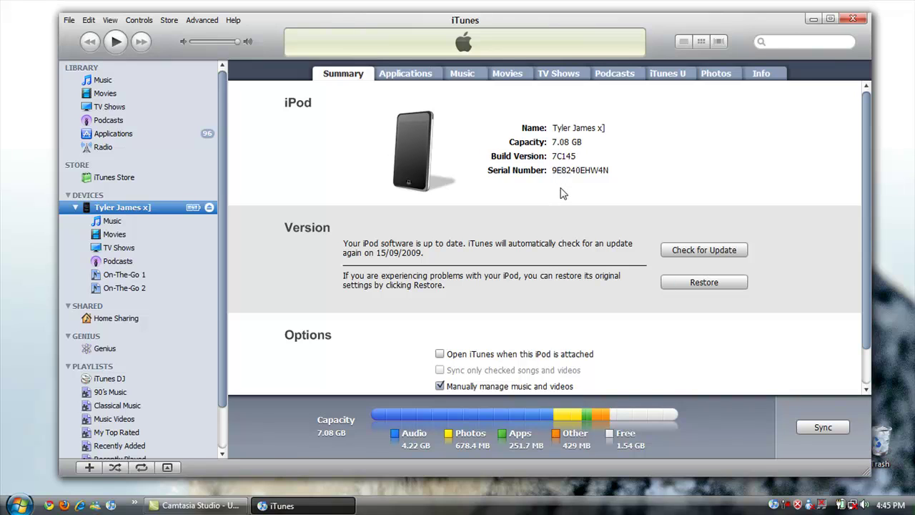
click(561, 156)
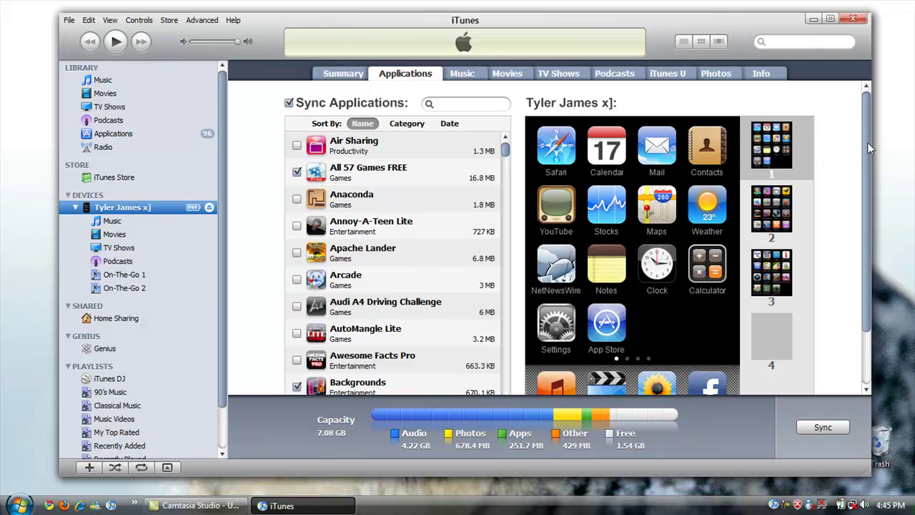
Step: Swap the dock's Facebook icon with Calculator in the iPod's application layout, and return both icons to their original places
drag(867, 142, 870, 156)
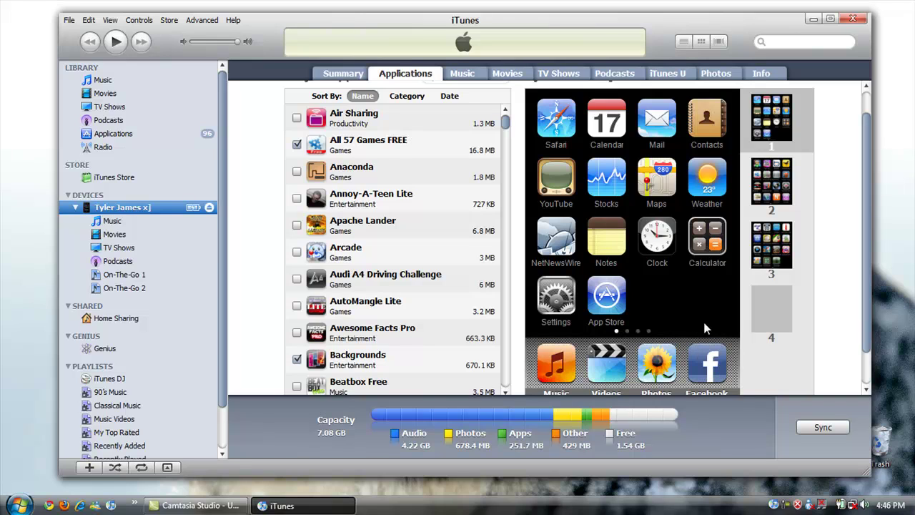
drag(709, 368, 662, 300)
drag(702, 245, 713, 354)
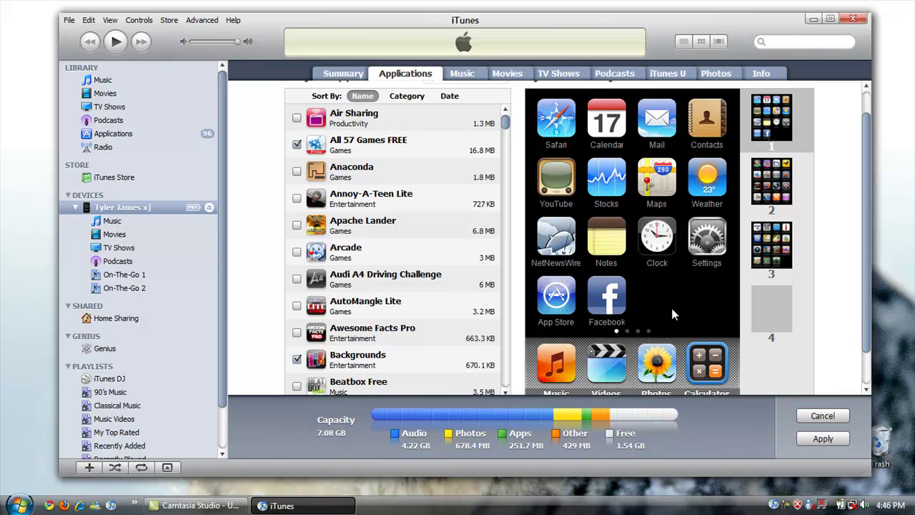
drag(705, 362, 706, 250)
drag(657, 300, 707, 361)
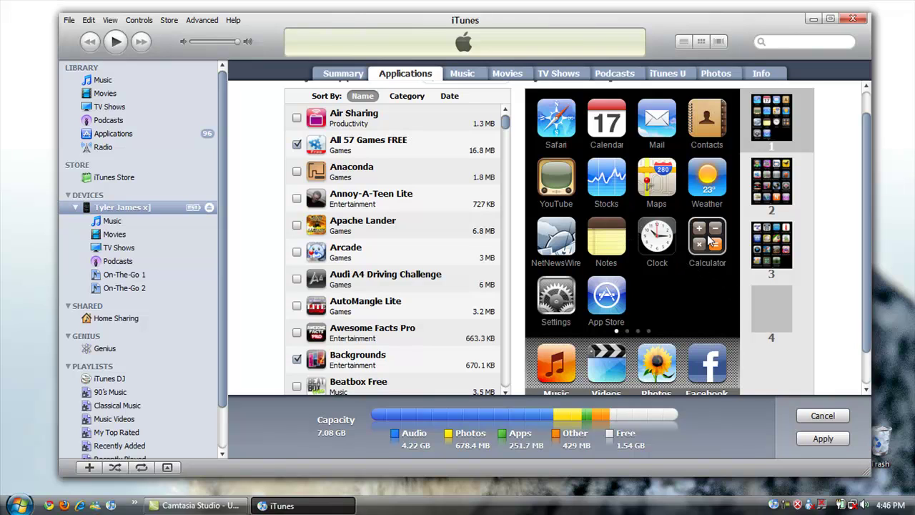
Step: Select Safari and App Store together, move them off the first home screen to the third, and view the fourth
drag(711, 240, 686, 259)
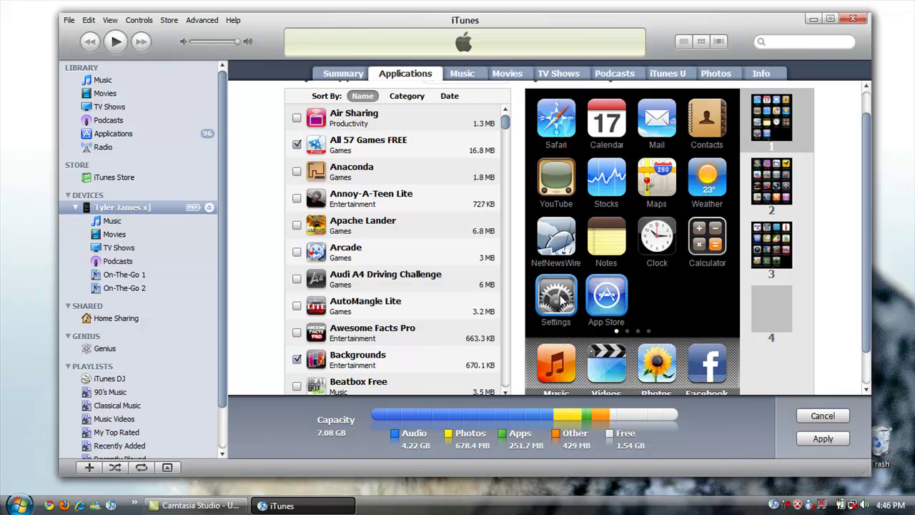
click(604, 286)
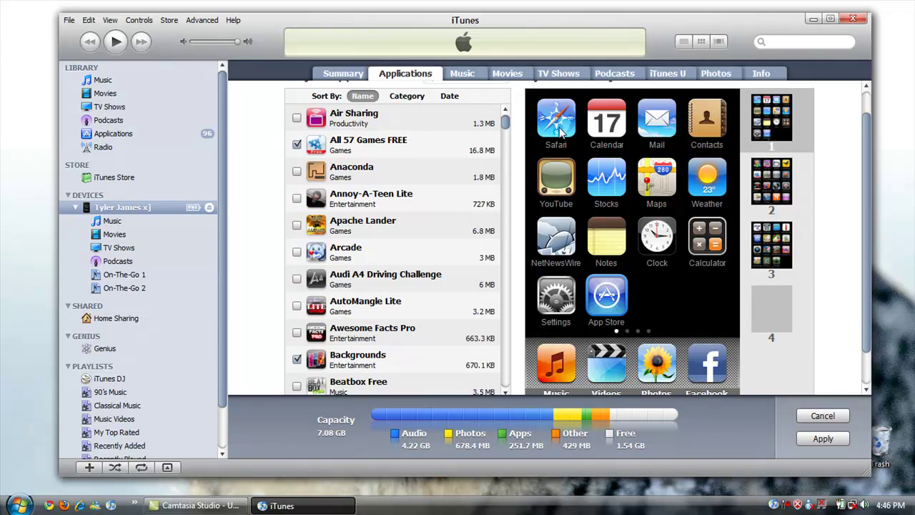
drag(624, 282, 702, 309)
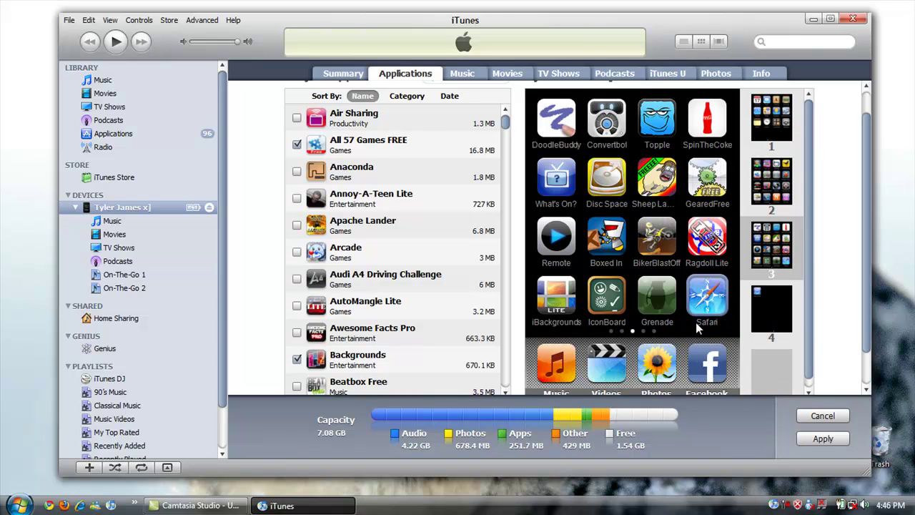
click(757, 306)
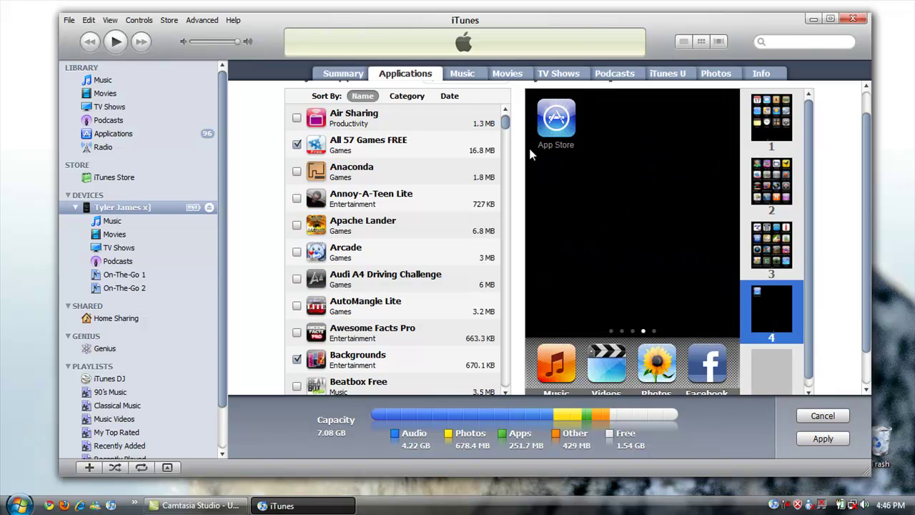
Step: Move App Store and Safari back to the first home screen, with Safari in the first position
drag(561, 144, 577, 295)
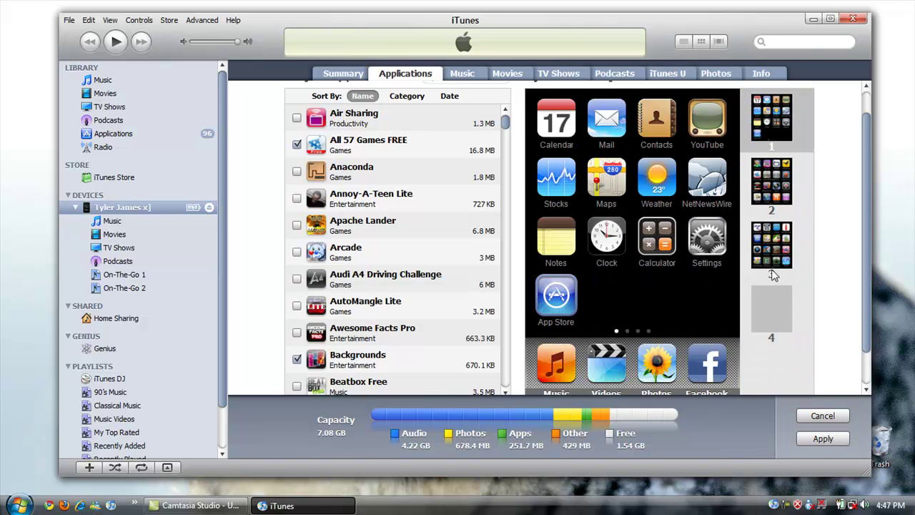
click(776, 247)
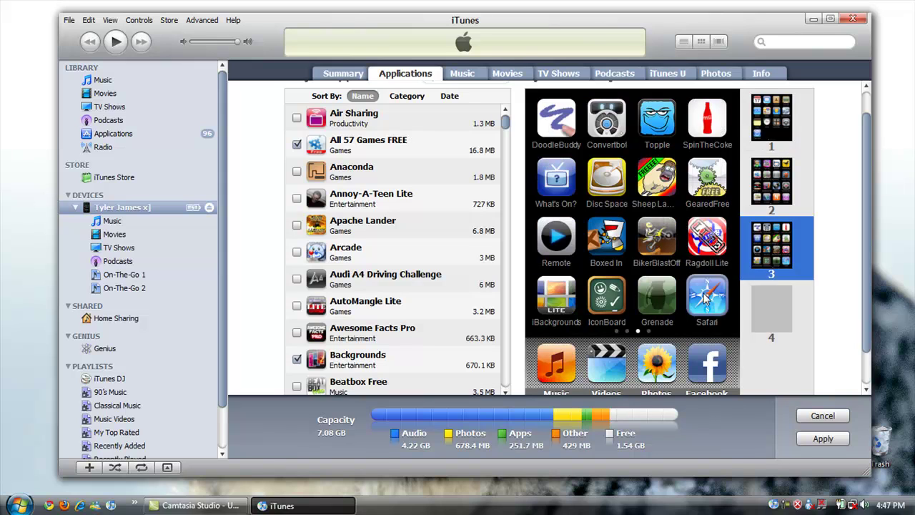
drag(776, 246, 759, 125)
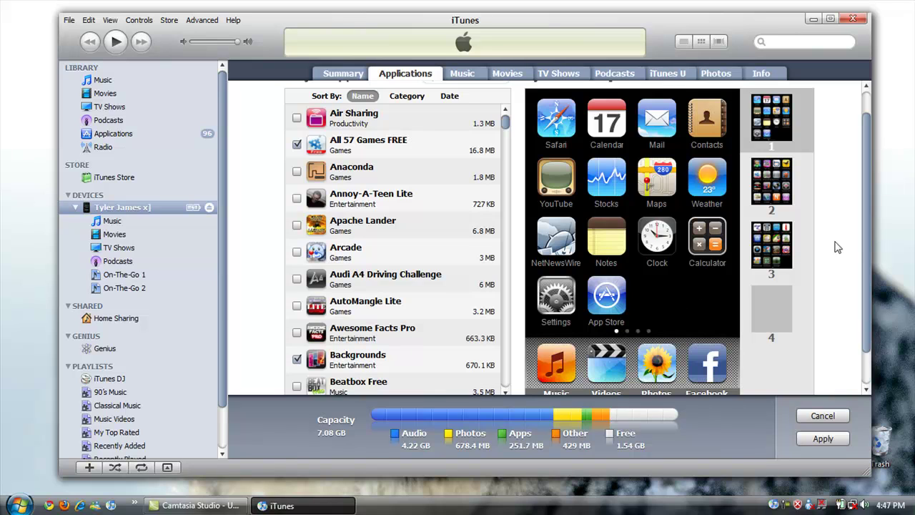
Step: Return to the iPod's summary and open the Home Sharing page without applying the pending iPod changes
mouse_move(865, 247)
mouse_down()
mouse_move(863, 296)
mouse_move(864, 245)
mouse_up()
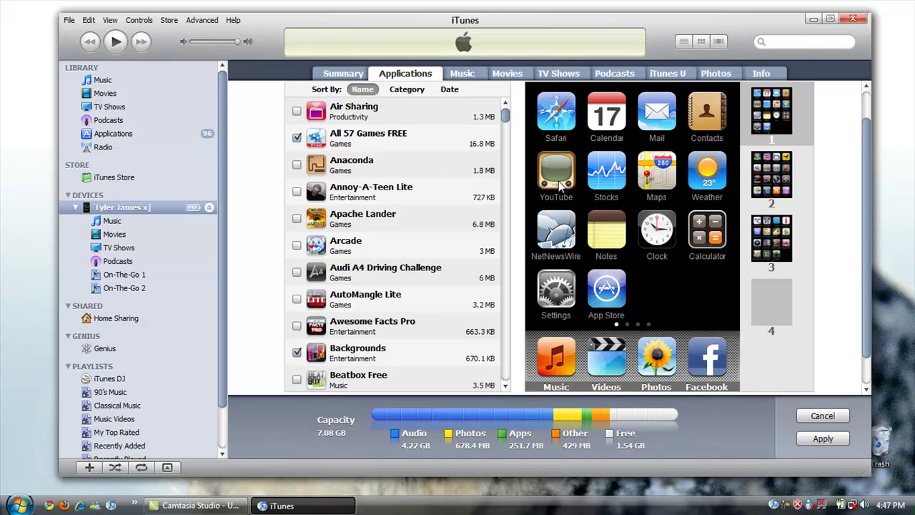
mouse_move(557, 230)
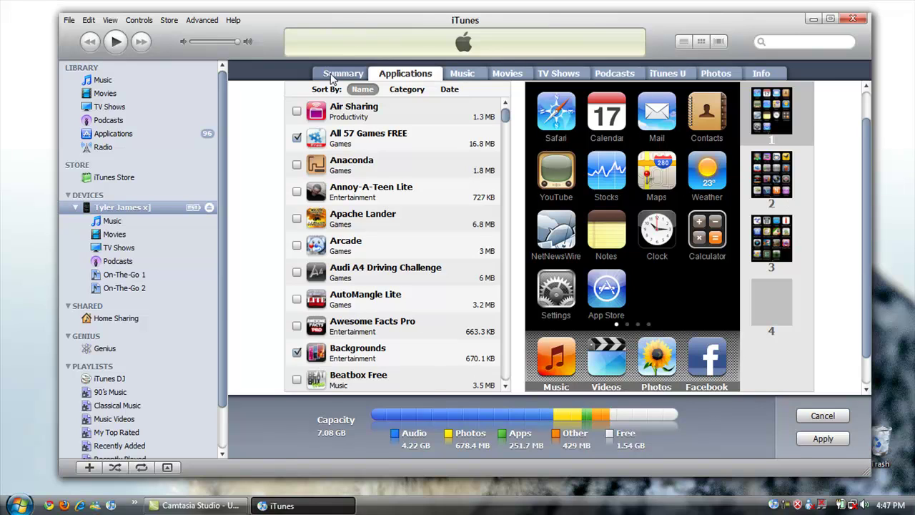
click(335, 74)
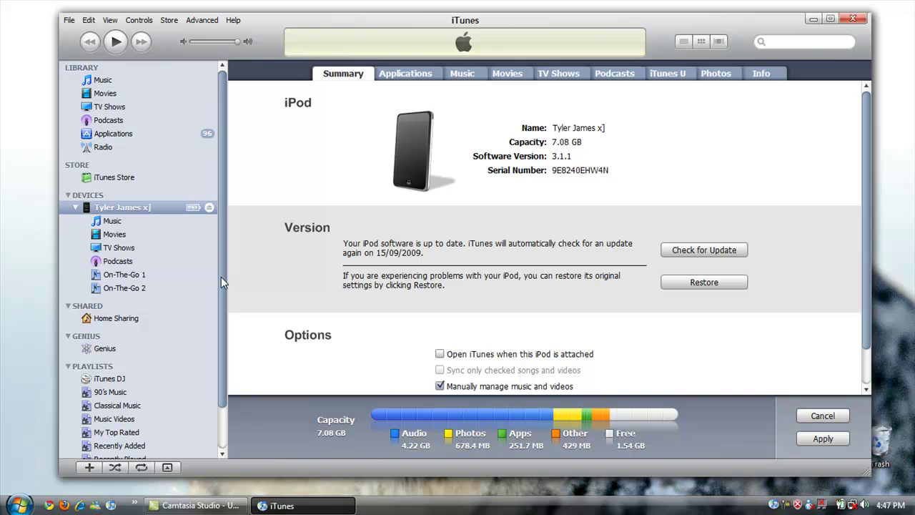
click(133, 318)
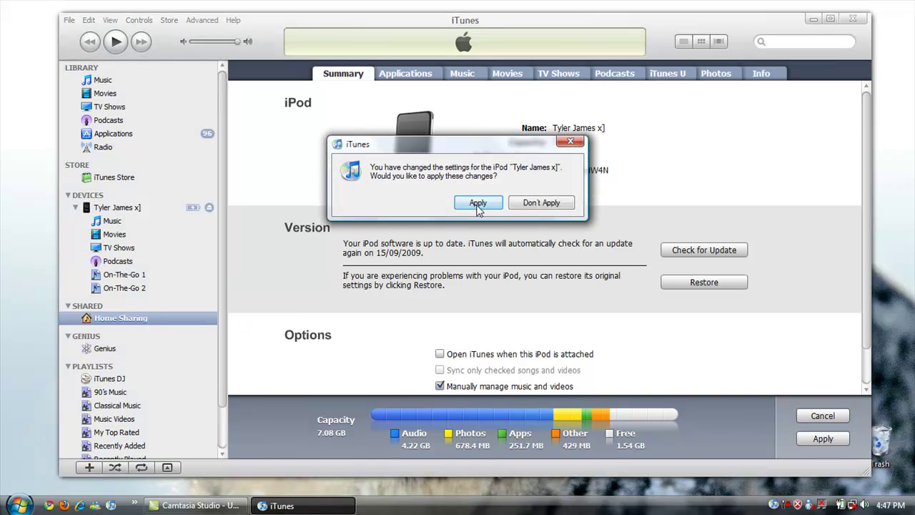
click(521, 203)
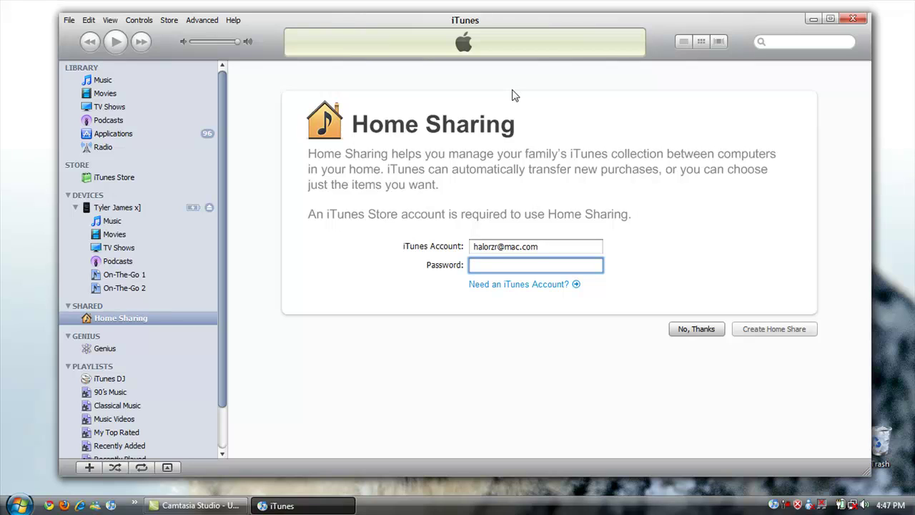
Step: View the Genius page and browse the library's iPhone and iPod touch applications
click(106, 350)
click(552, 200)
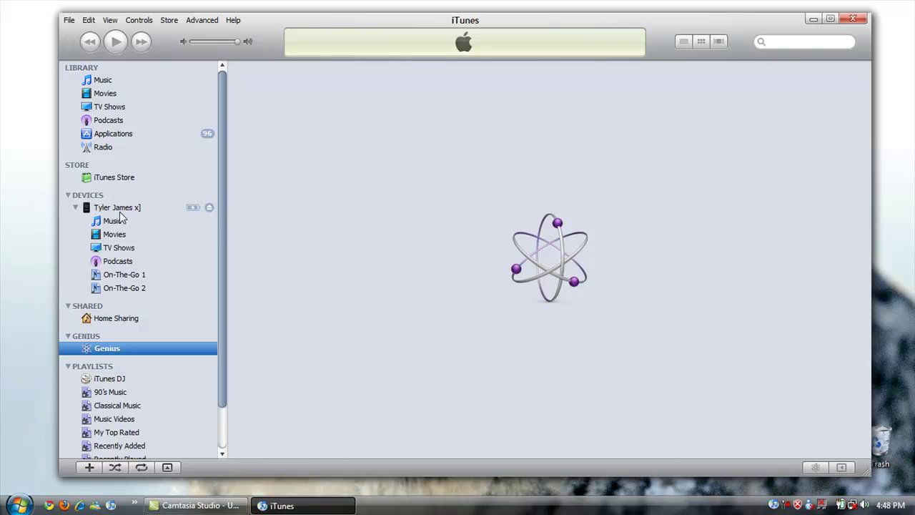
click(121, 139)
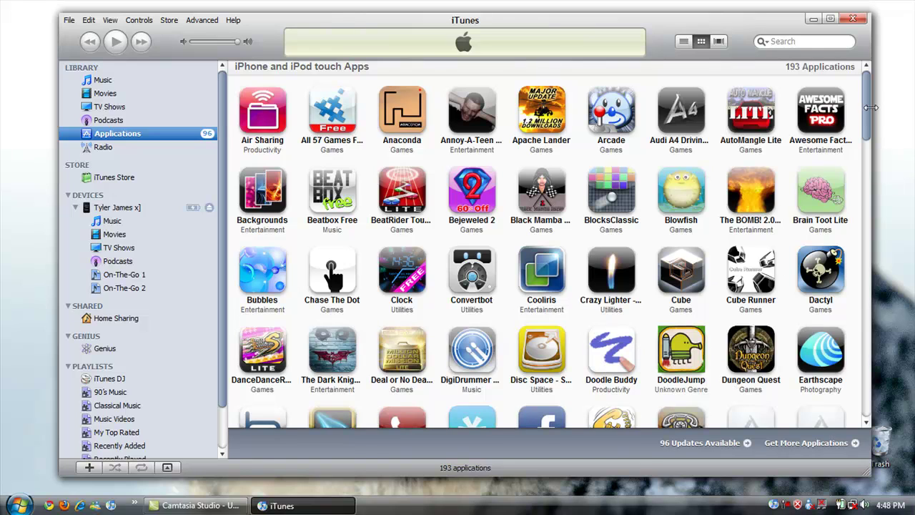
mouse_move(865, 108)
mouse_down()
mouse_move(861, 262)
mouse_move(865, 91)
mouse_up()
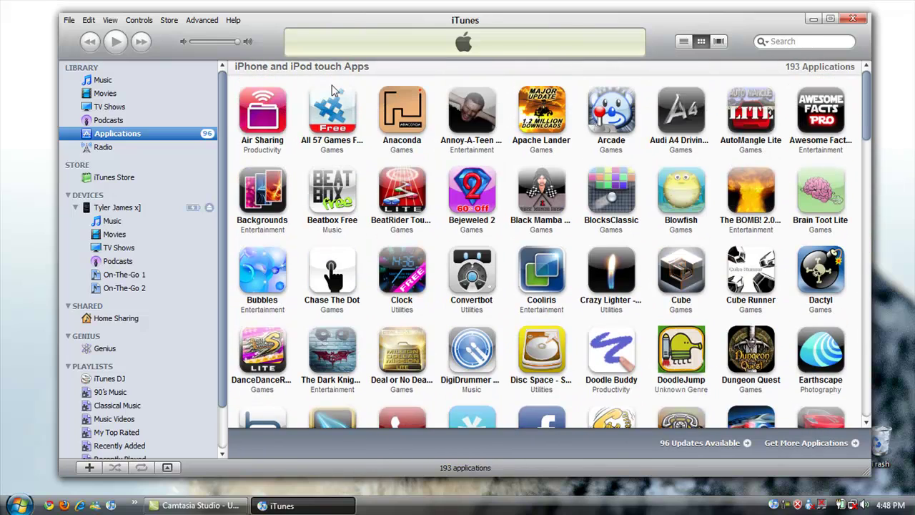
Step: Check the iTunes version in the About iTunes window and close it
click(235, 21)
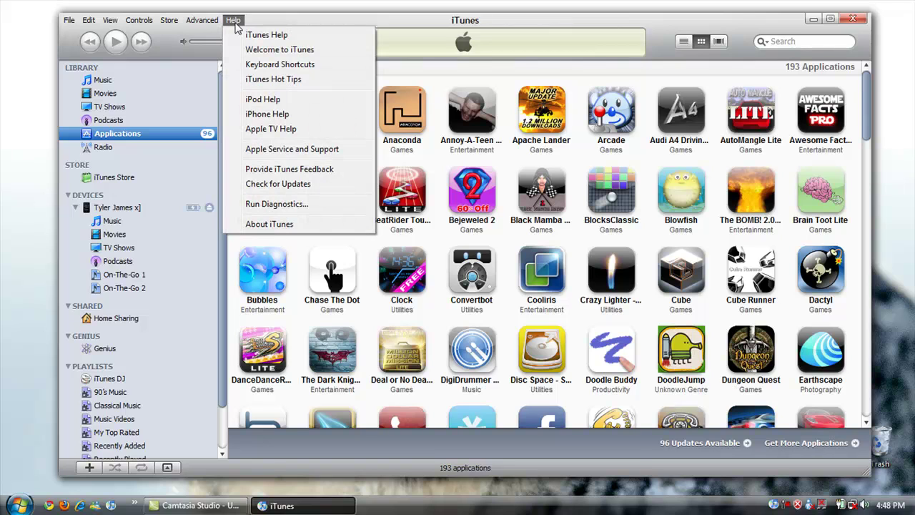
click(275, 225)
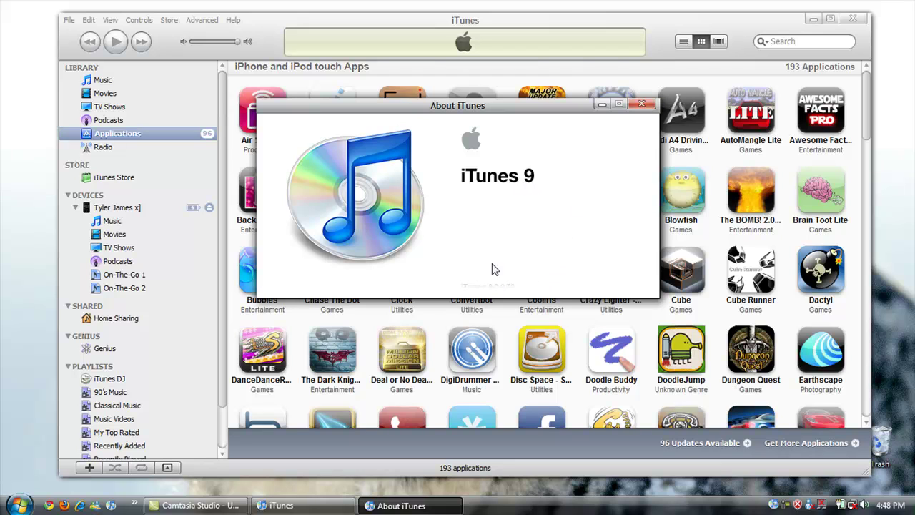
click(648, 140)
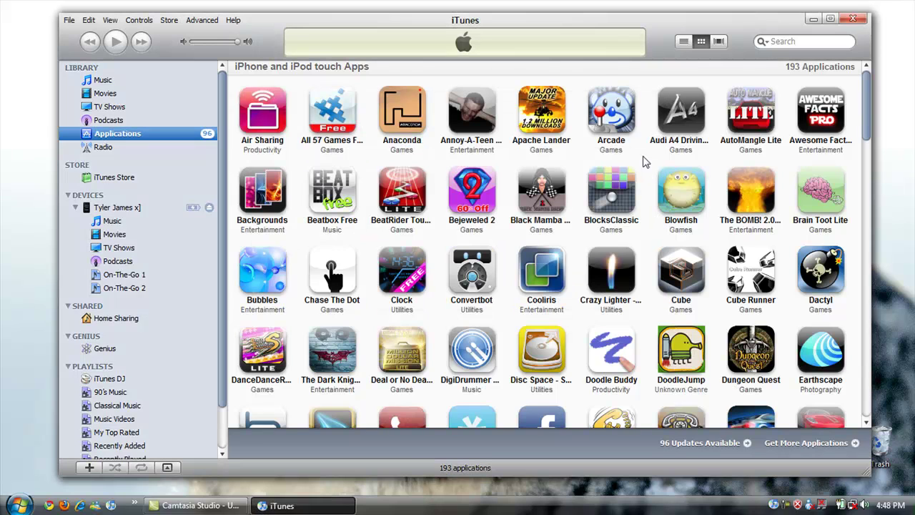
drag(661, 25, 663, 25)
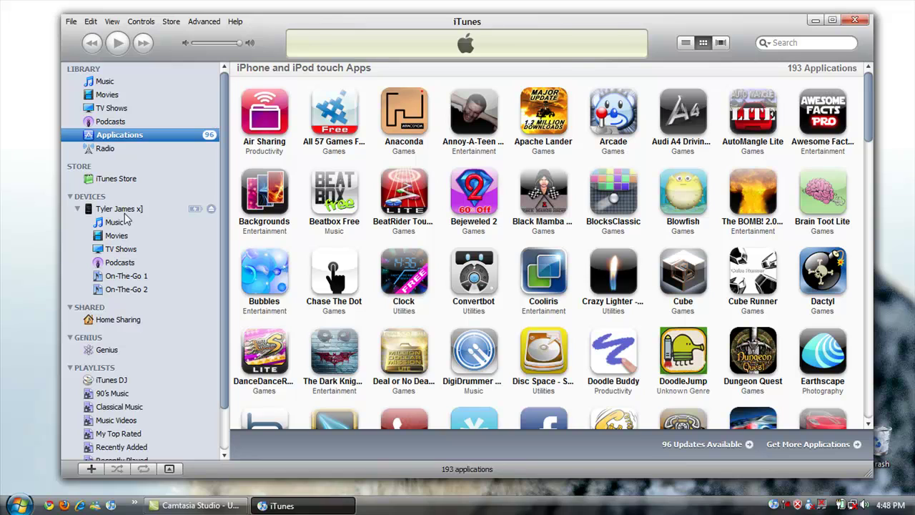
Step: Show the music library as a grid of album covers and browse it
click(113, 84)
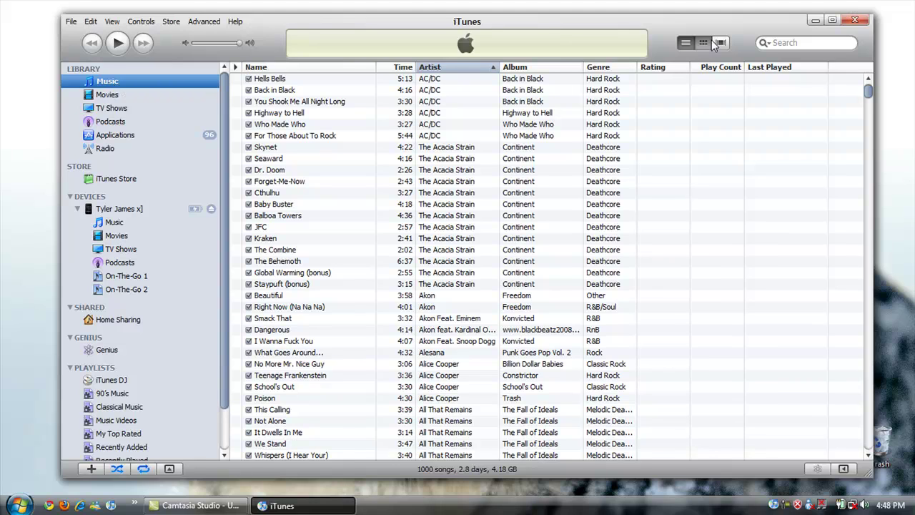
key(ctrl+alt+4)
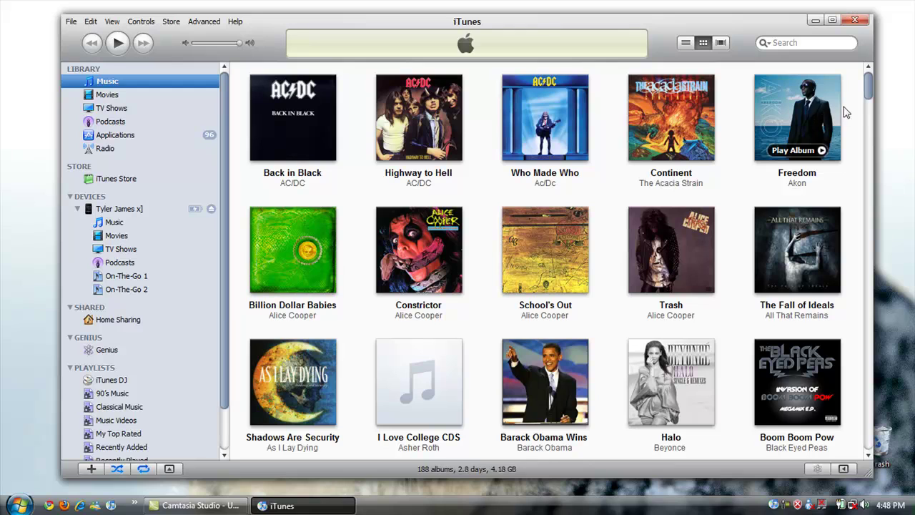
drag(869, 90, 868, 69)
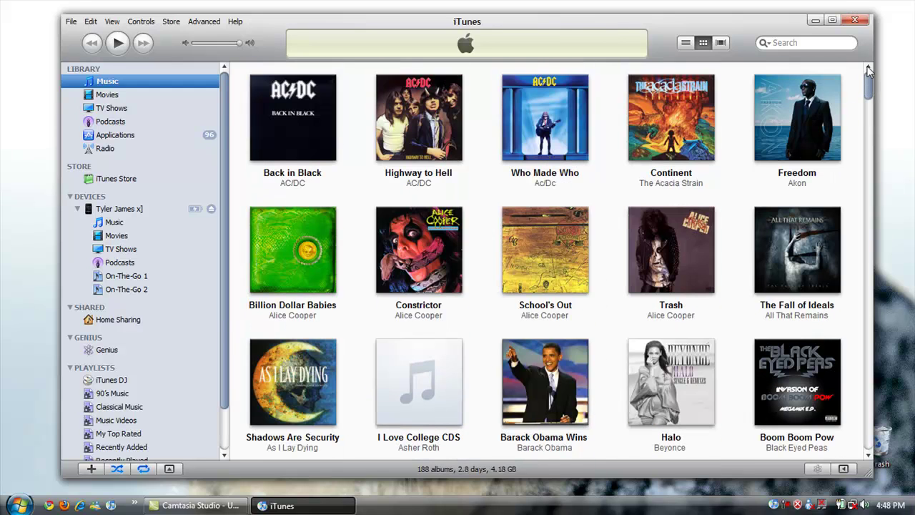
Step: Browse the music library's albums in Cover Flow view and return to the list view
click(720, 43)
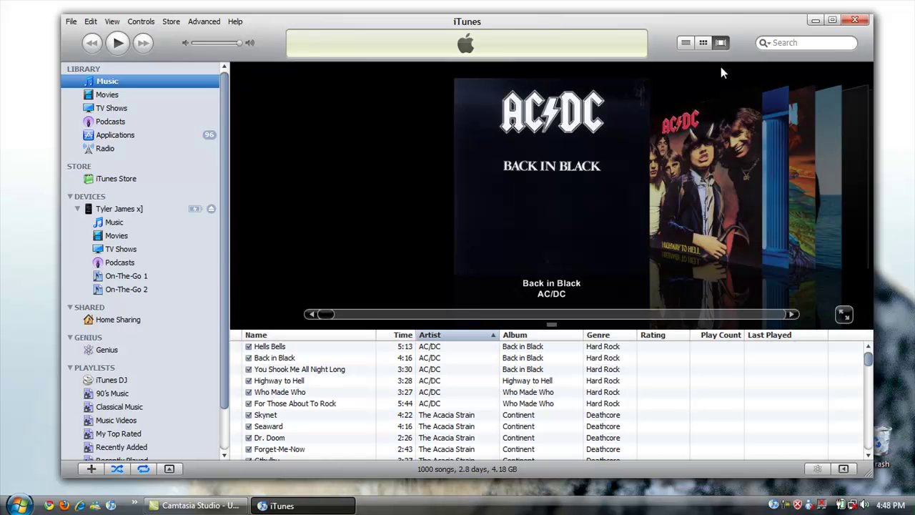
drag(325, 314, 309, 298)
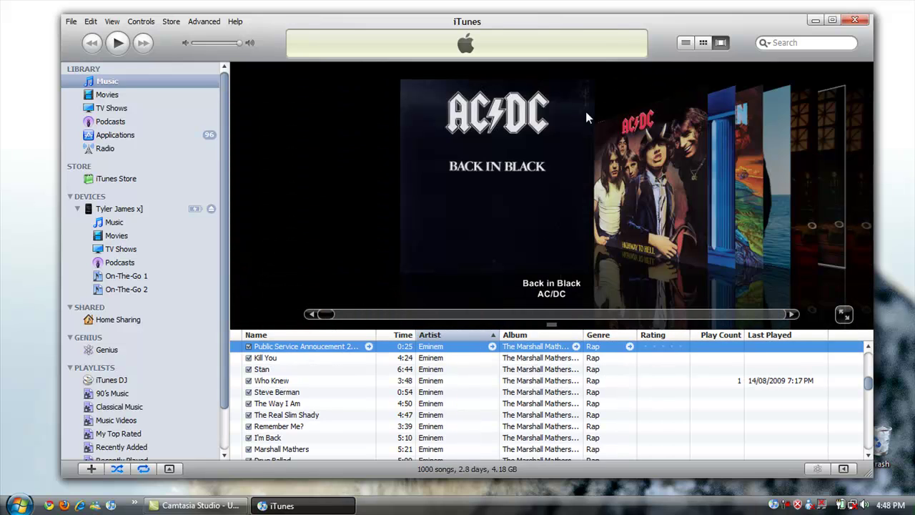
click(686, 43)
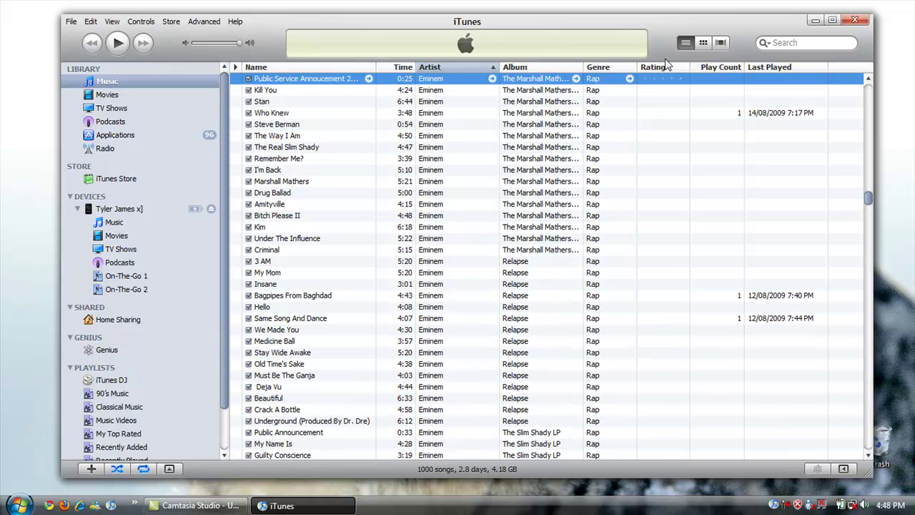